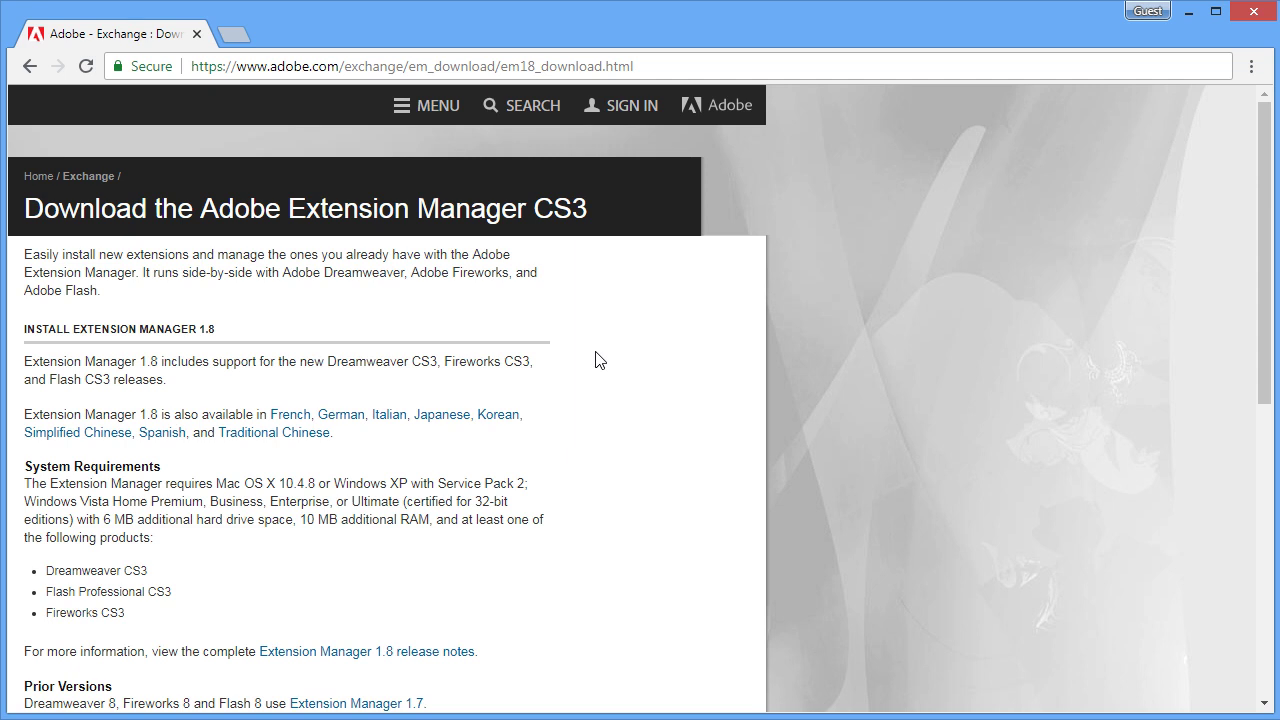
- Scroll the Adobe Exchange page down to the Extension Manager download links
scroll(595, 362, down, 4)
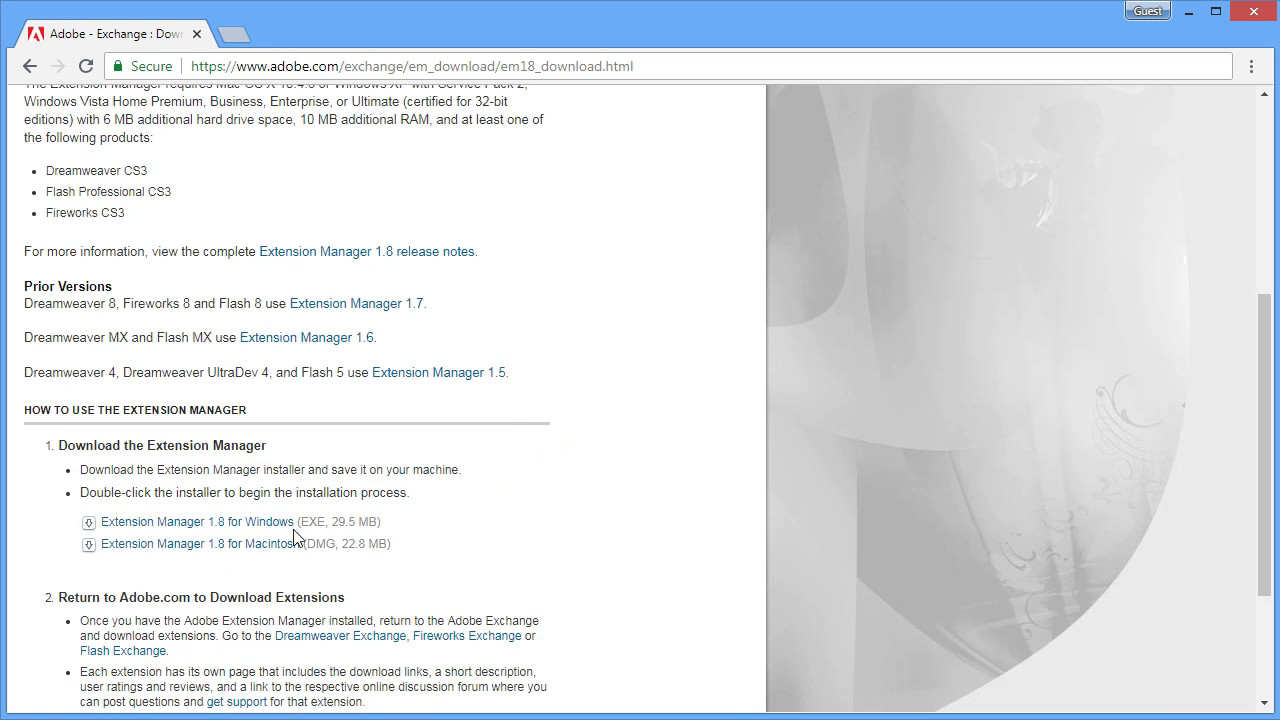
- Download the Extension Manager 1.8 for Windows installer
click(252, 528)
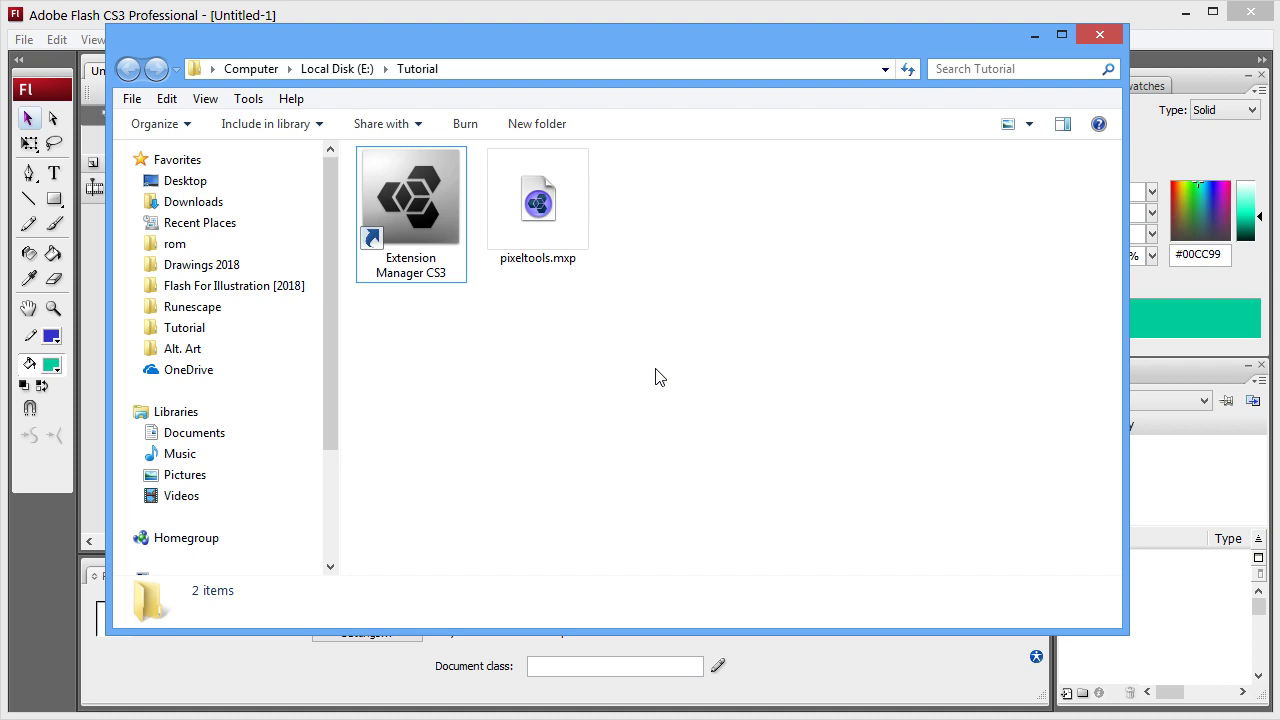
- Install pixeltools.mxp through Extension Manager CS3 and accept the disclaimer
double_click(410, 215)
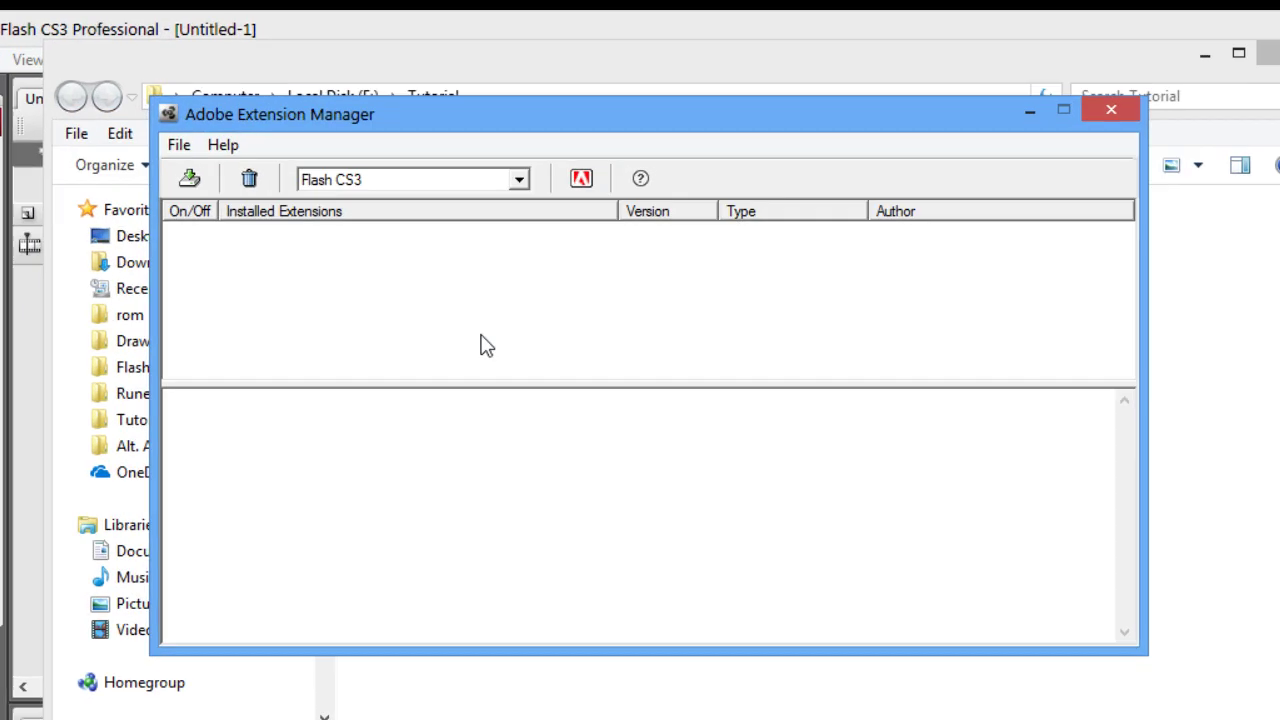
click(222, 136)
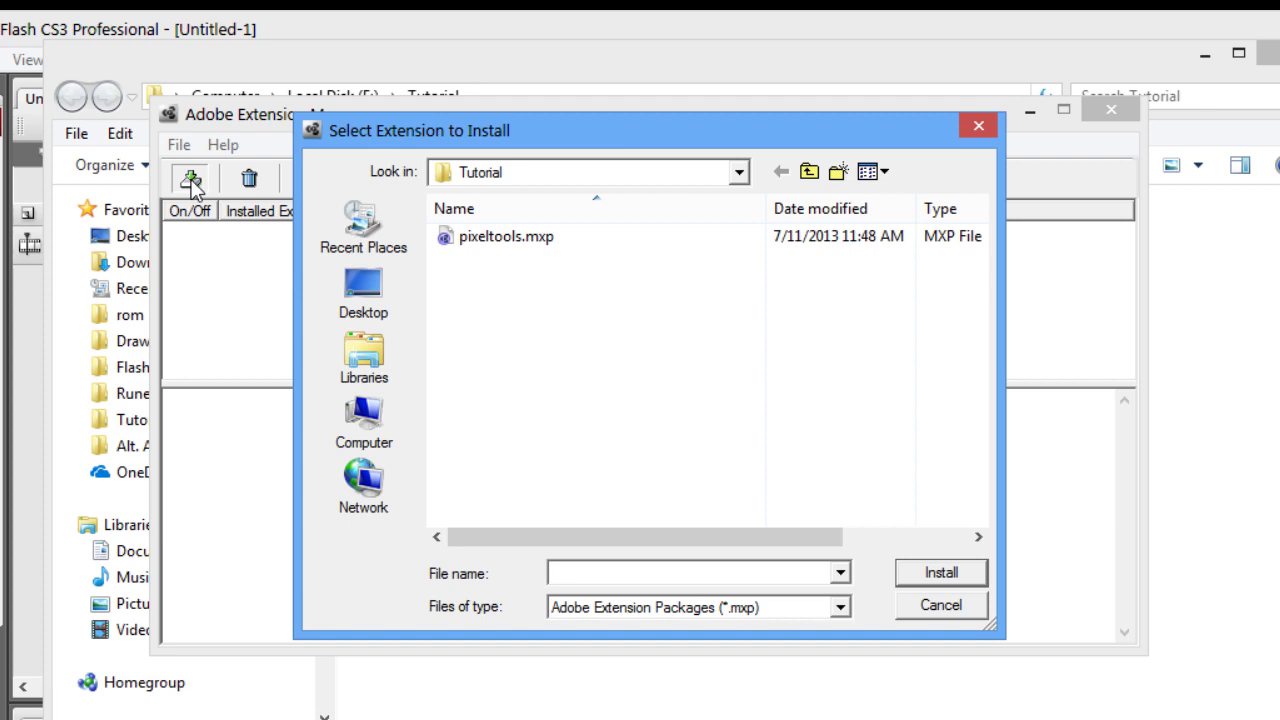
click(495, 246)
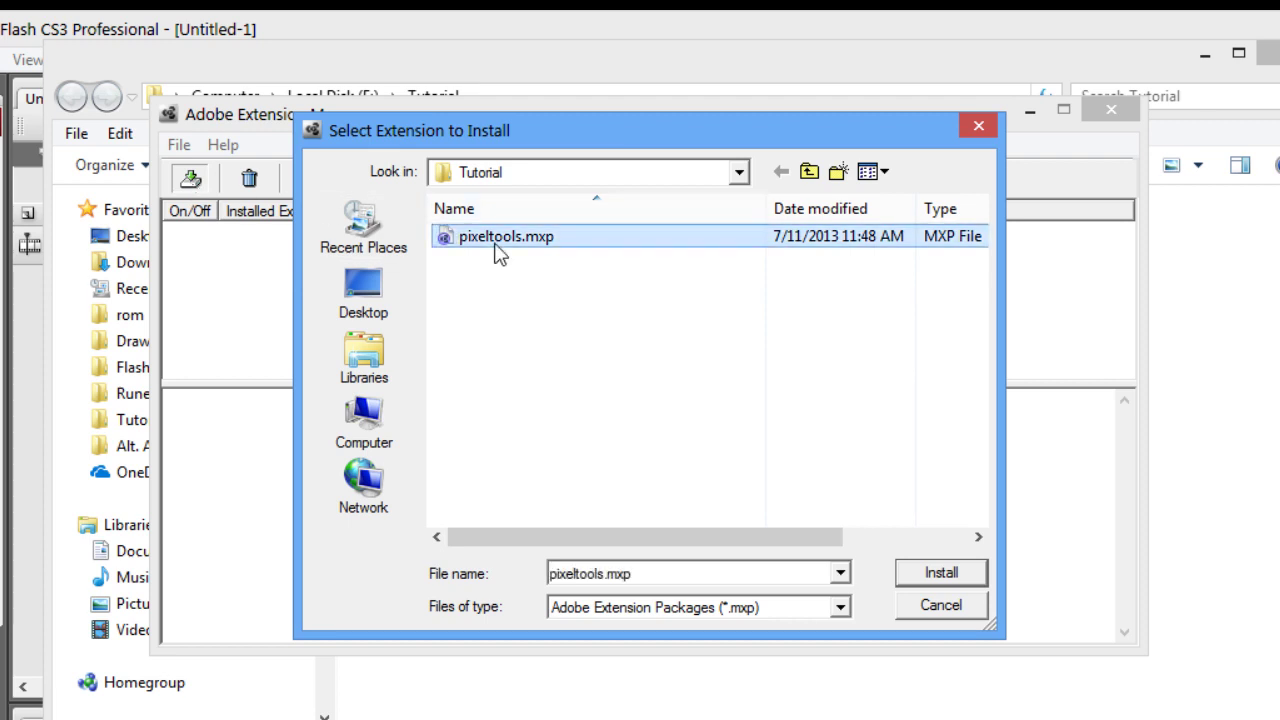
click(914, 572)
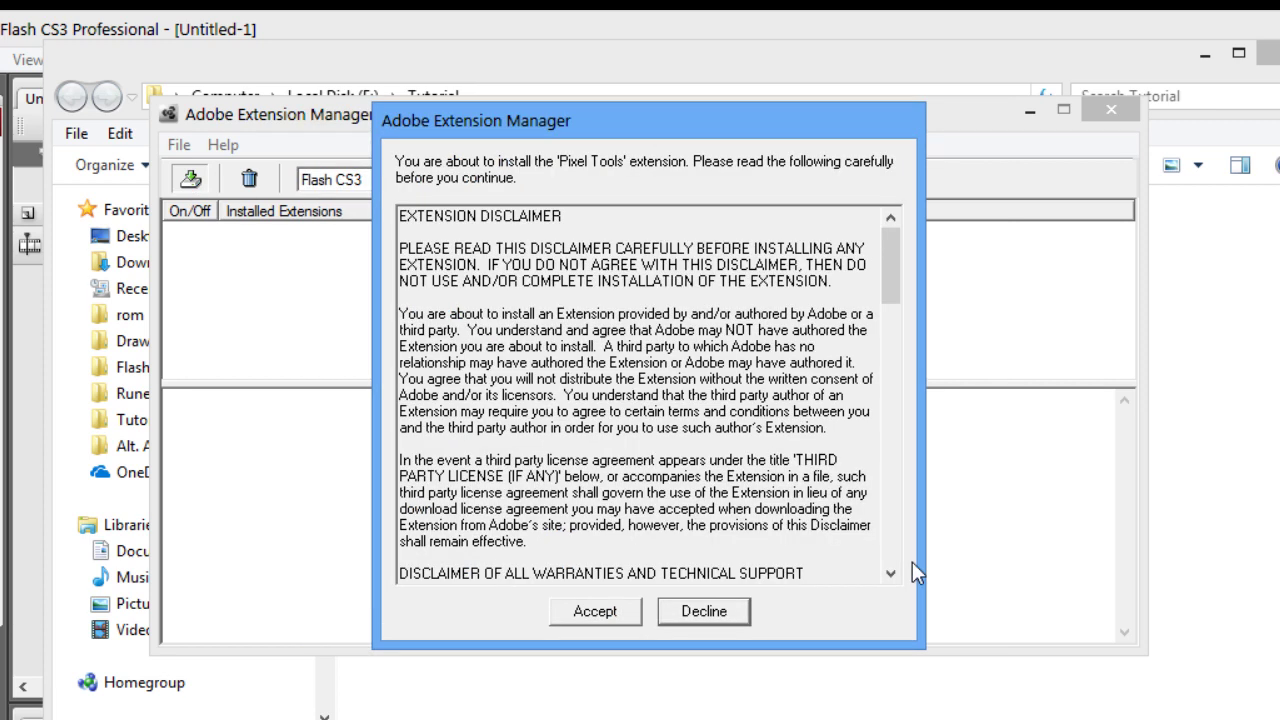
click(613, 612)
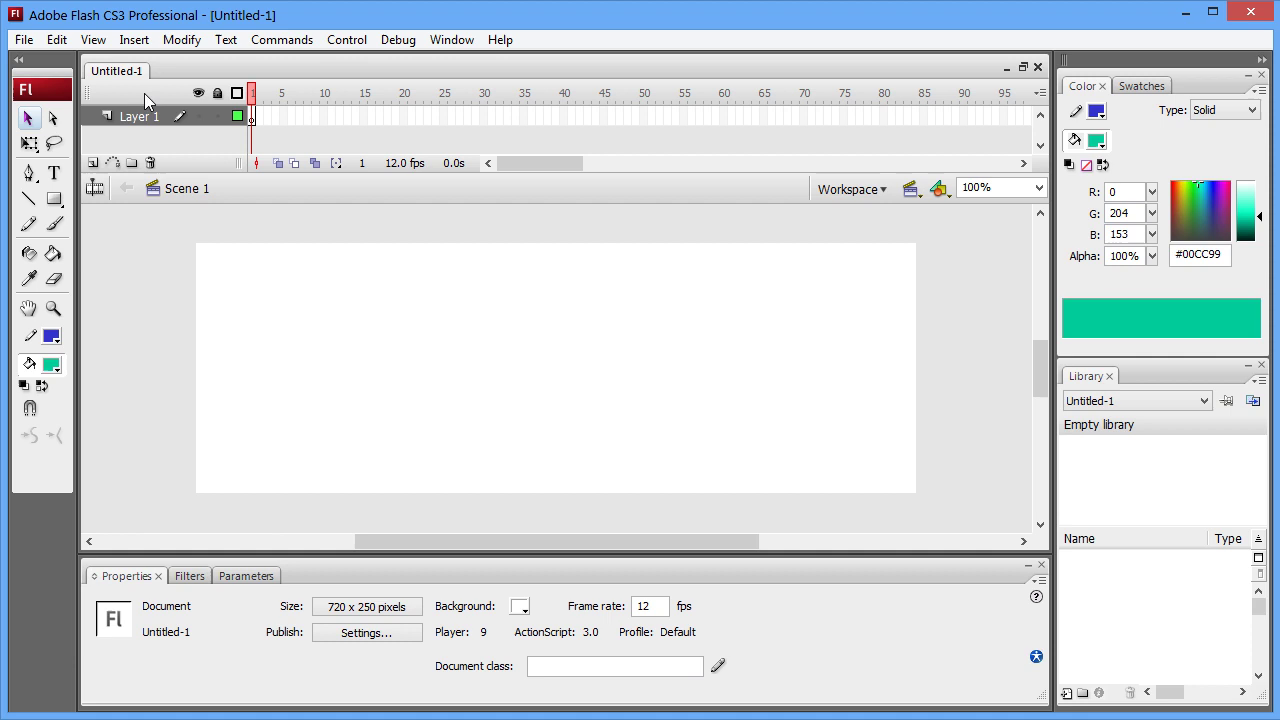
- Add Pixel Freehand Tool to the Pencil slot in Customize Tools Panel
click(62, 42)
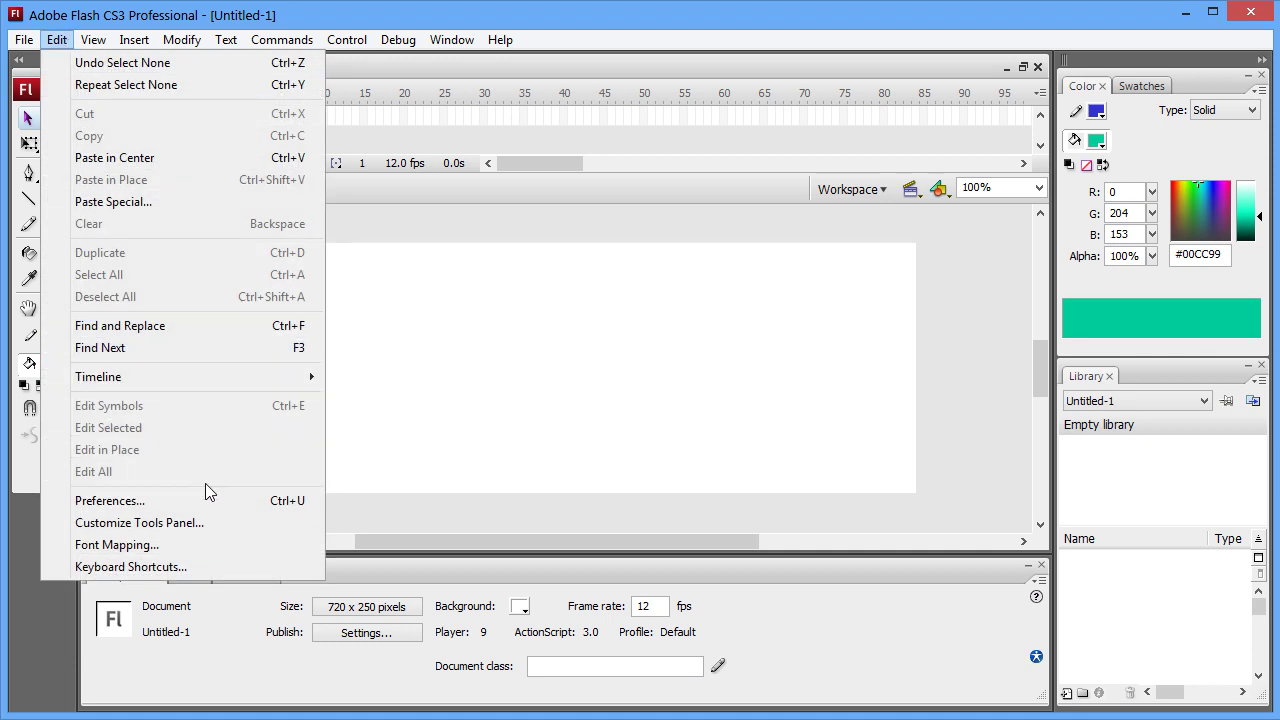
click(223, 522)
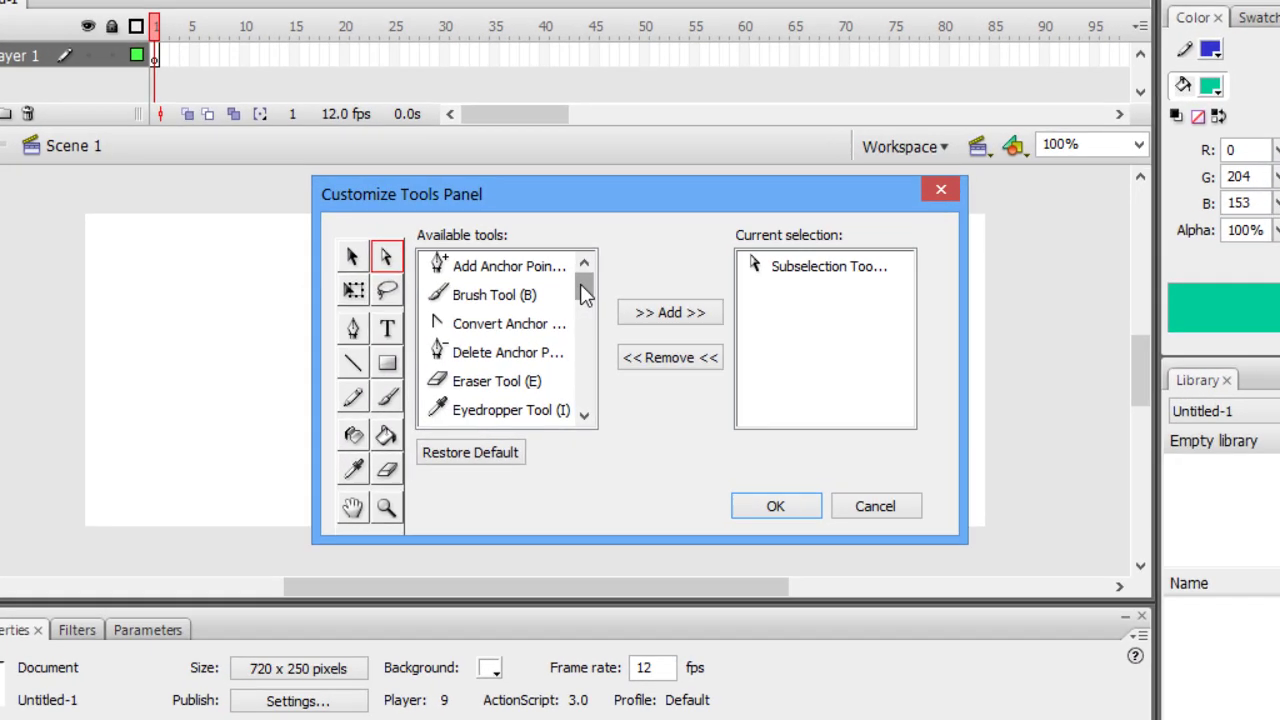
drag(585, 290, 569, 393)
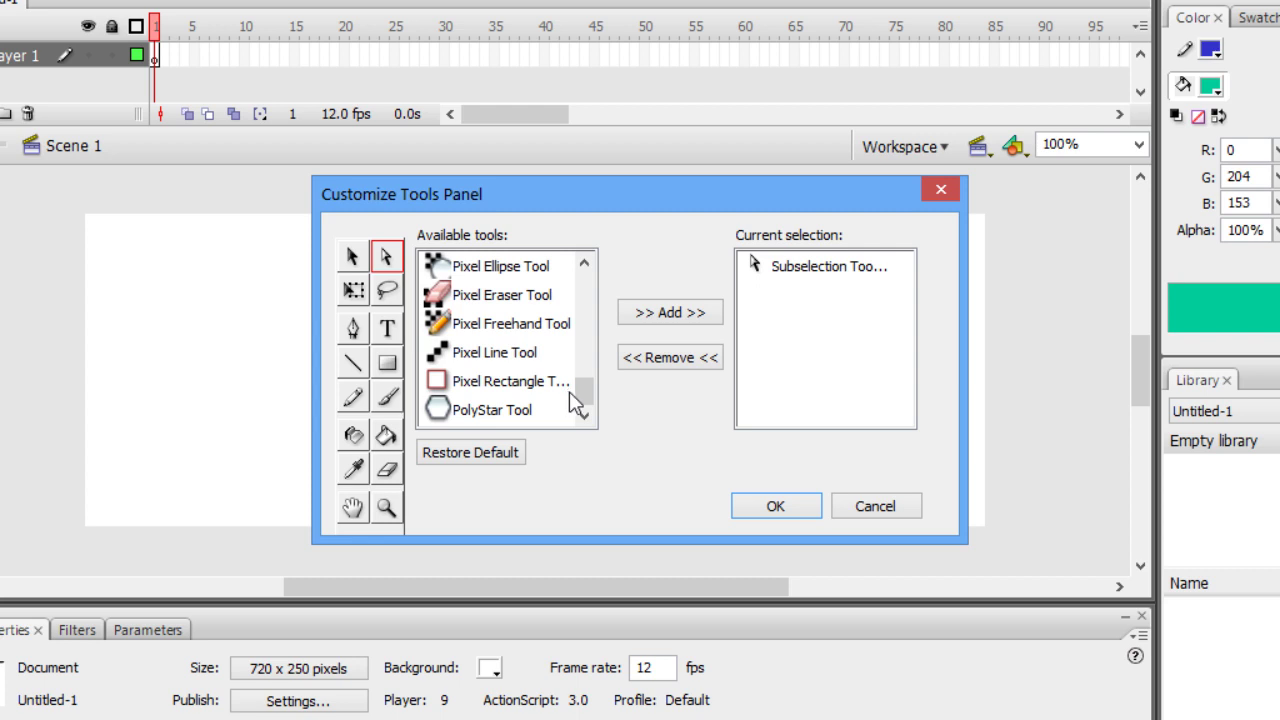
click(354, 398)
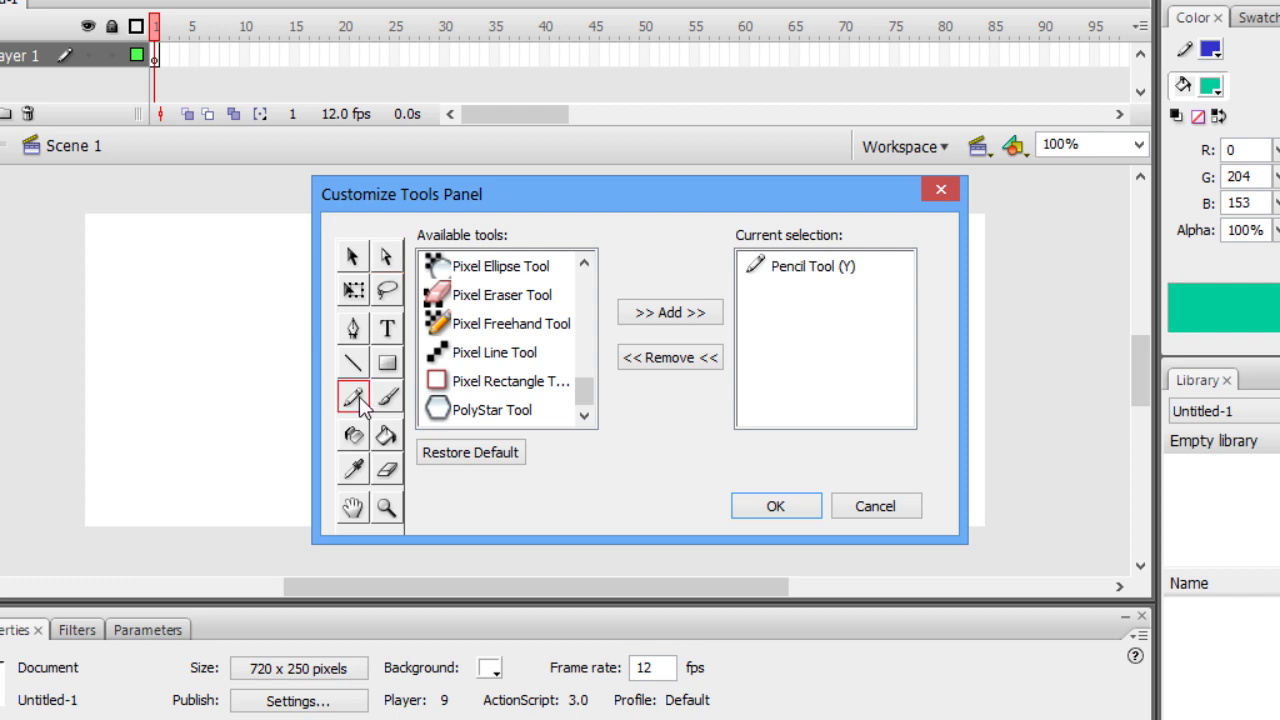
click(492, 326)
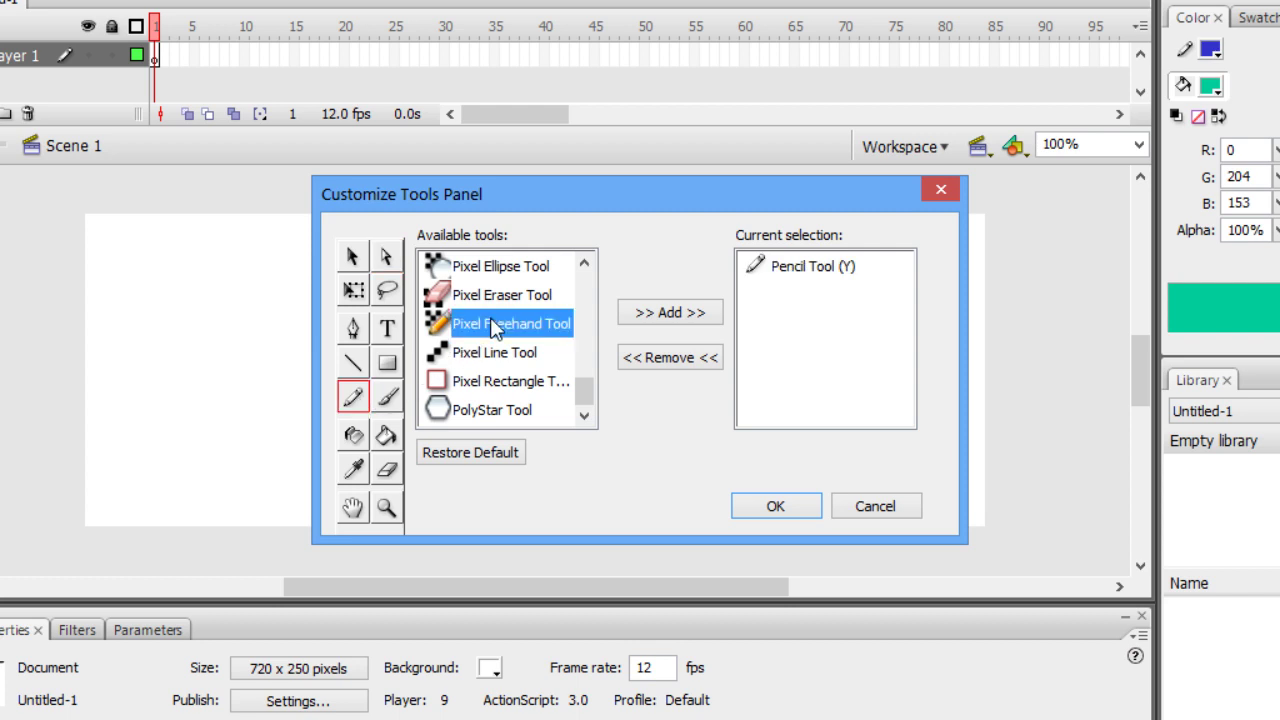
click(662, 320)
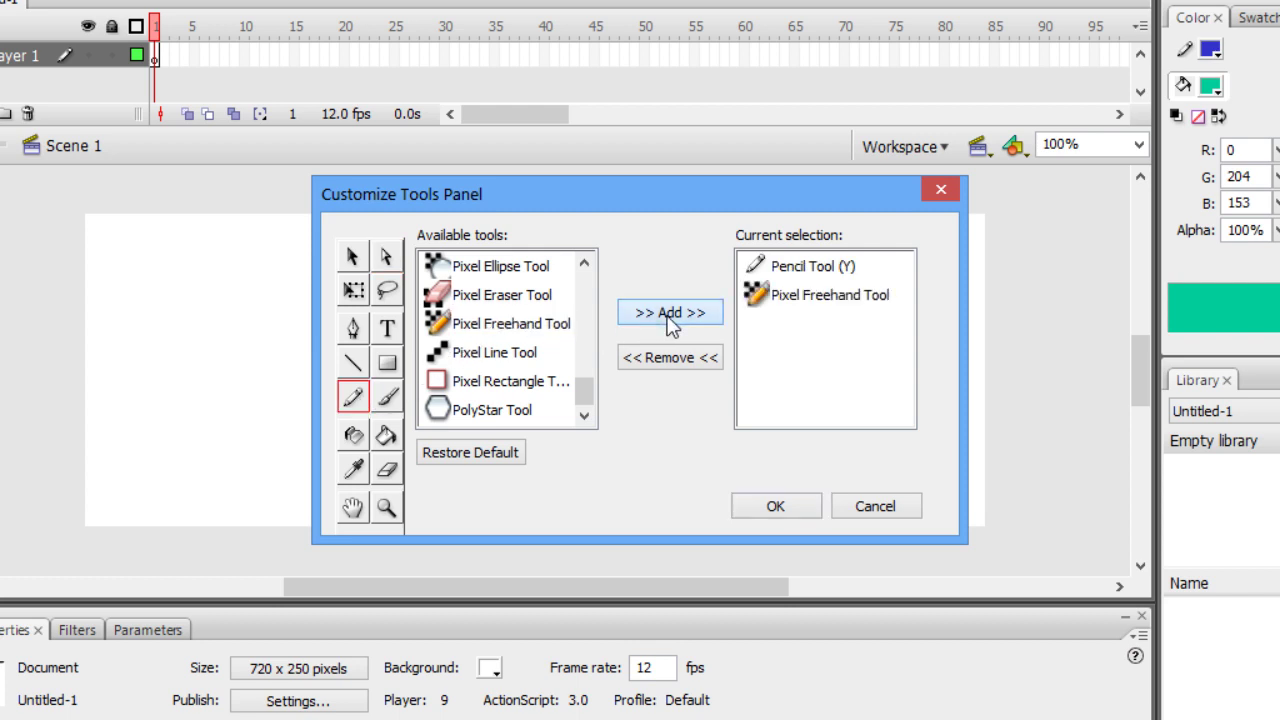
- Add Pixel Eraser Tool to the Eraser slot and apply the customization
click(384, 472)
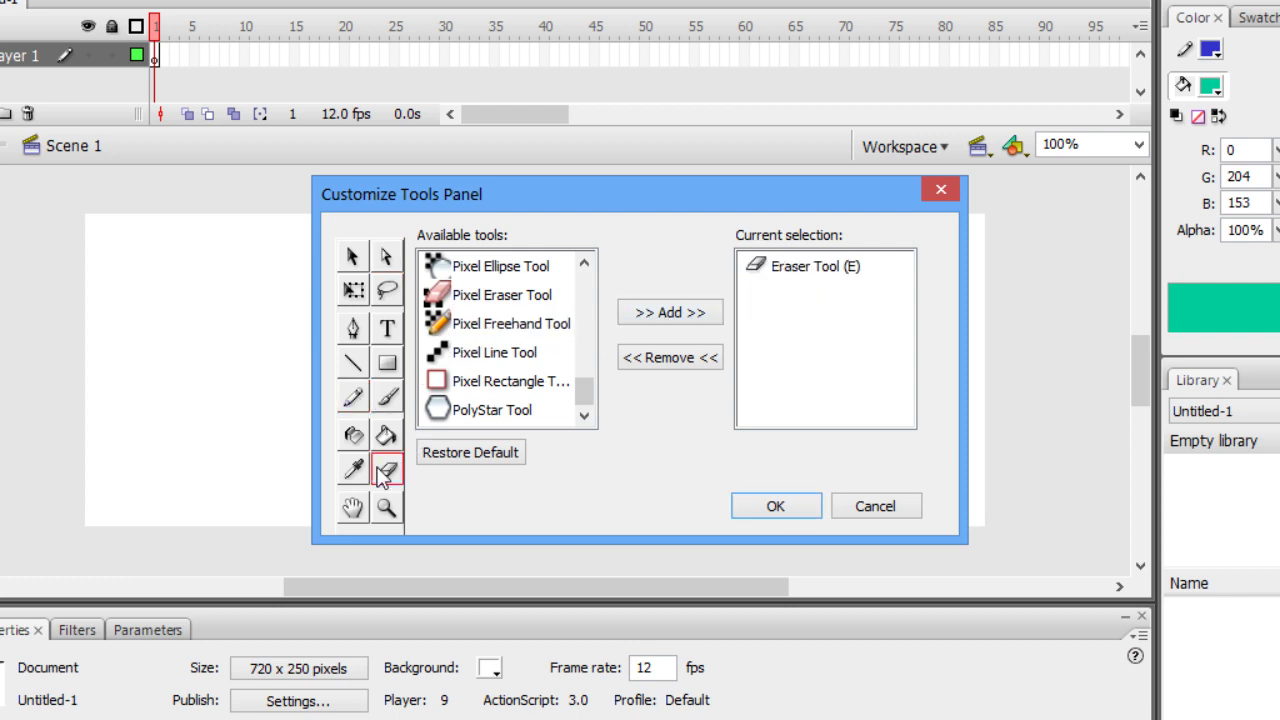
click(531, 301)
click(687, 316)
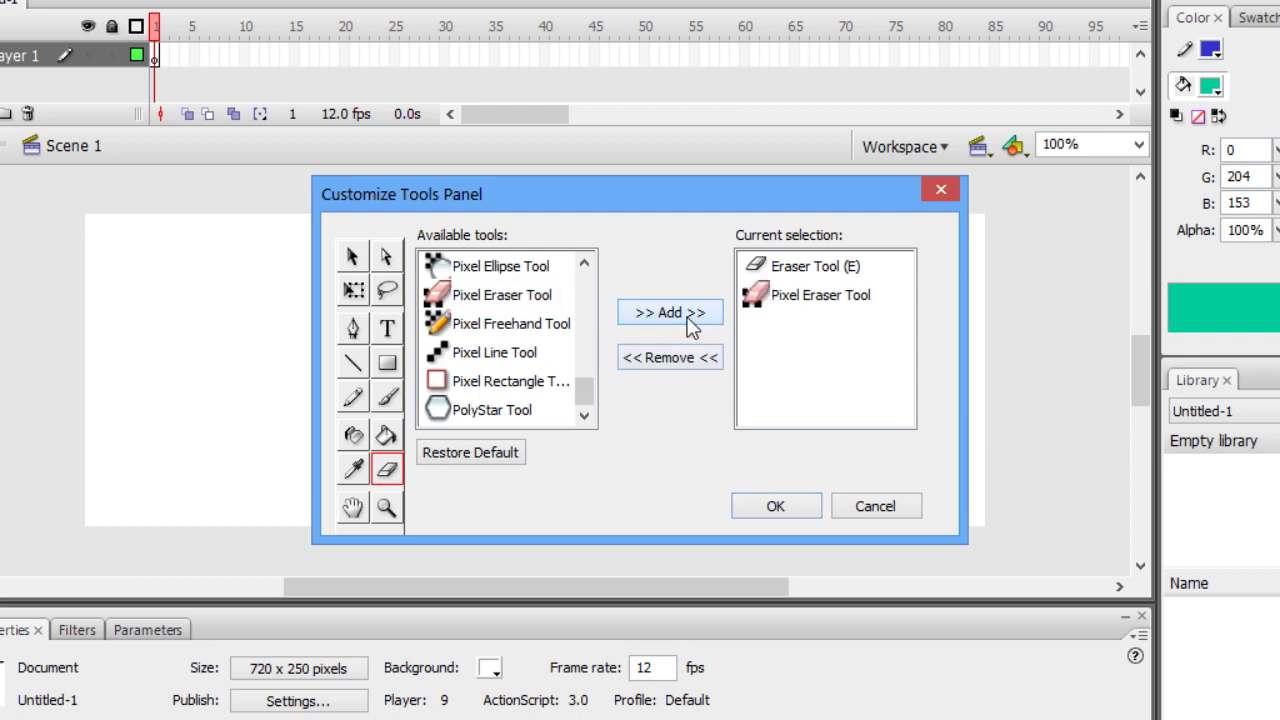
click(750, 510)
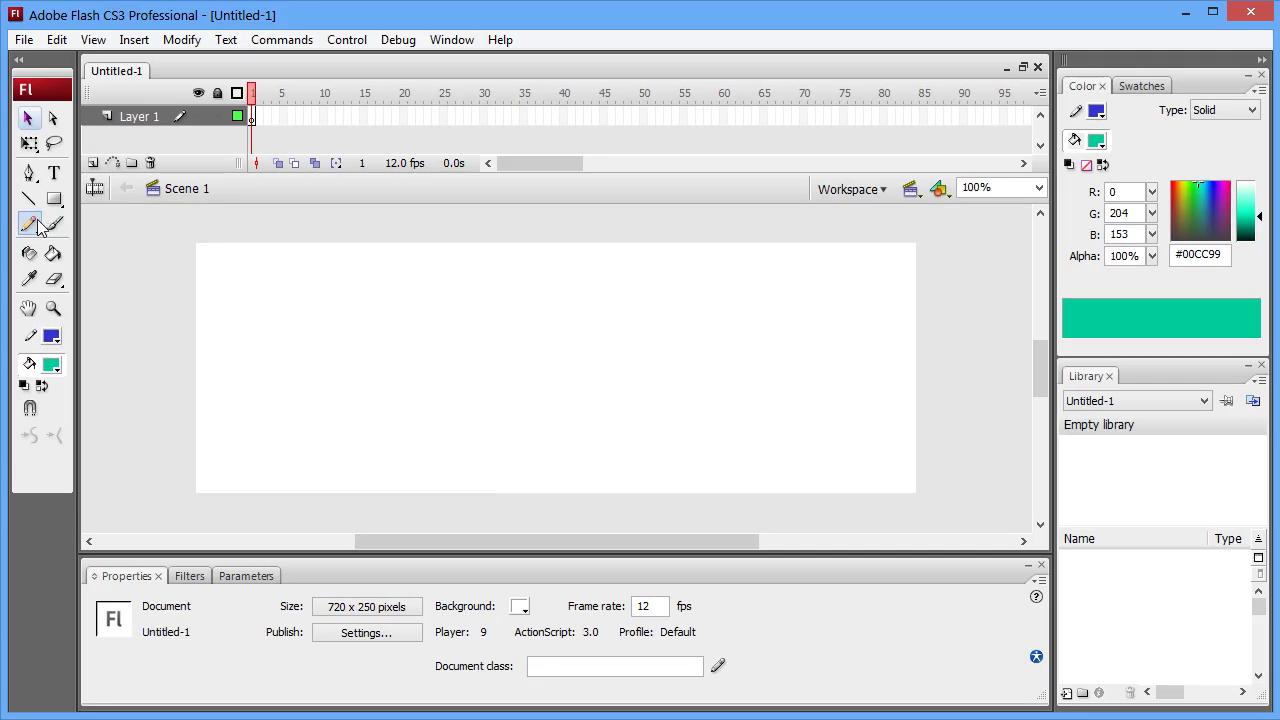
- Try Pixel Freehand and Pixel Eraser from their tool groups, then switch to Pixel Freehand with Y
click(38, 226)
click(84, 285)
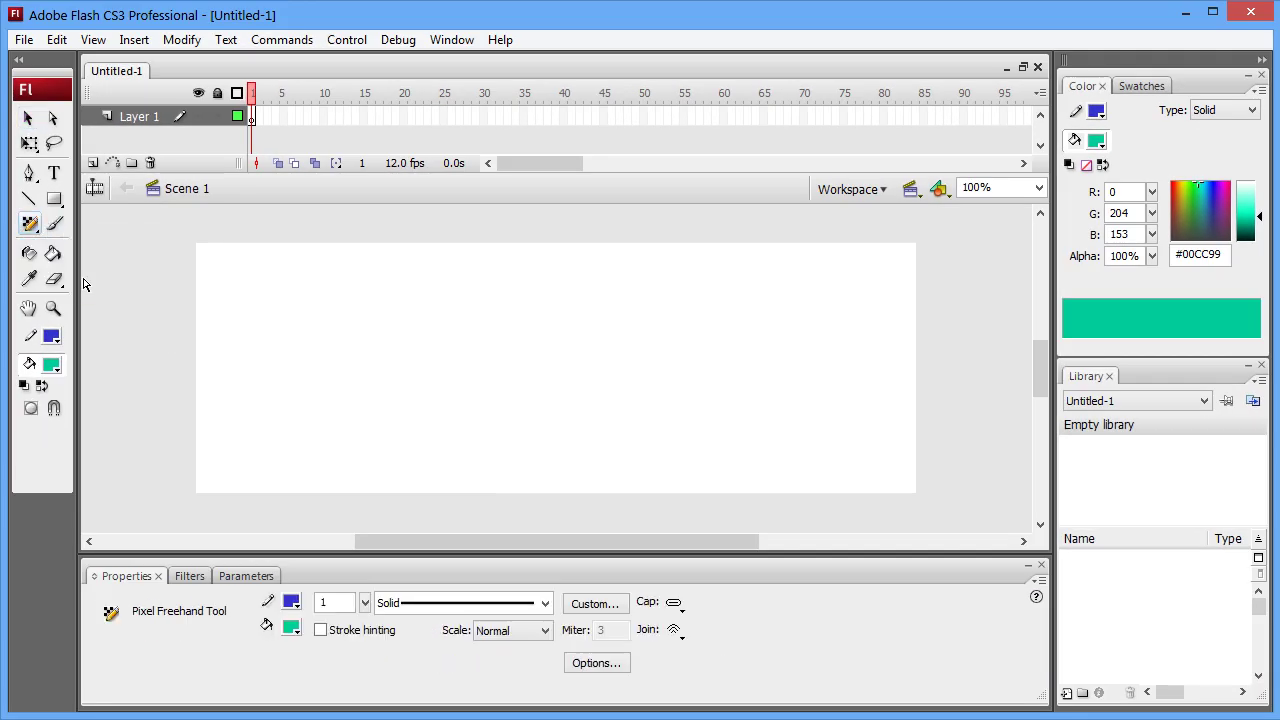
click(54, 279)
click(112, 340)
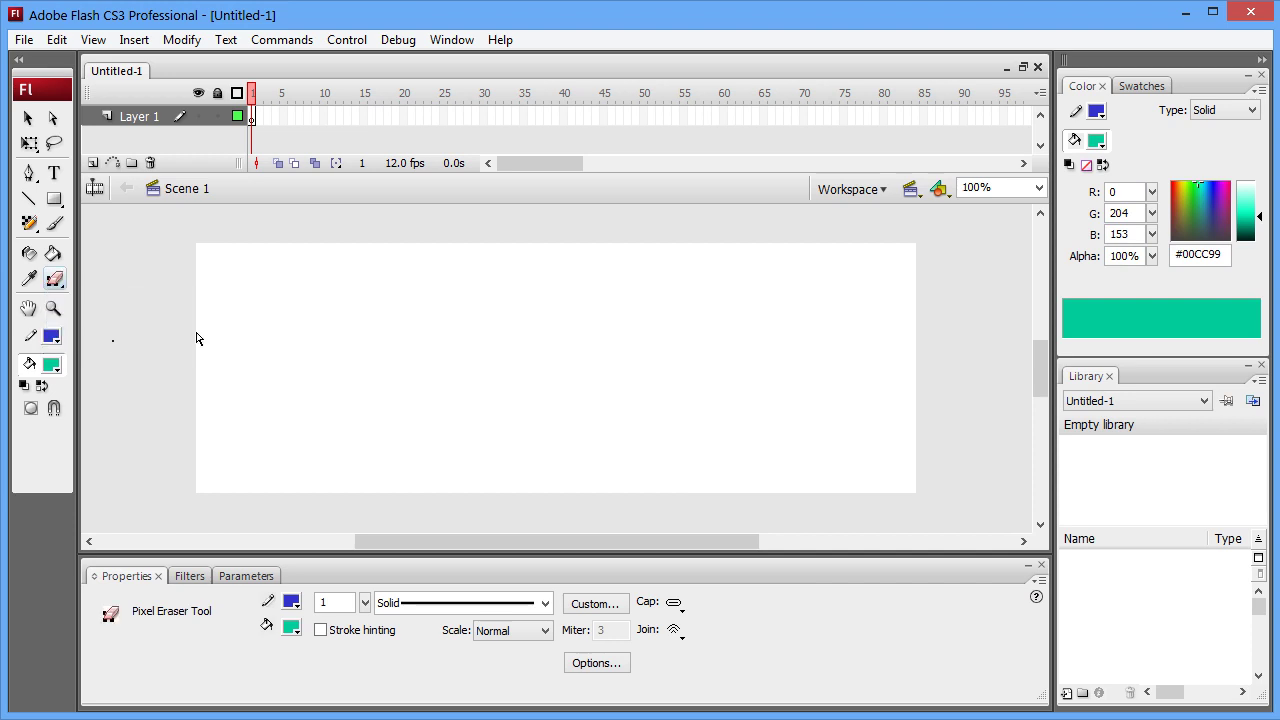
key(y)
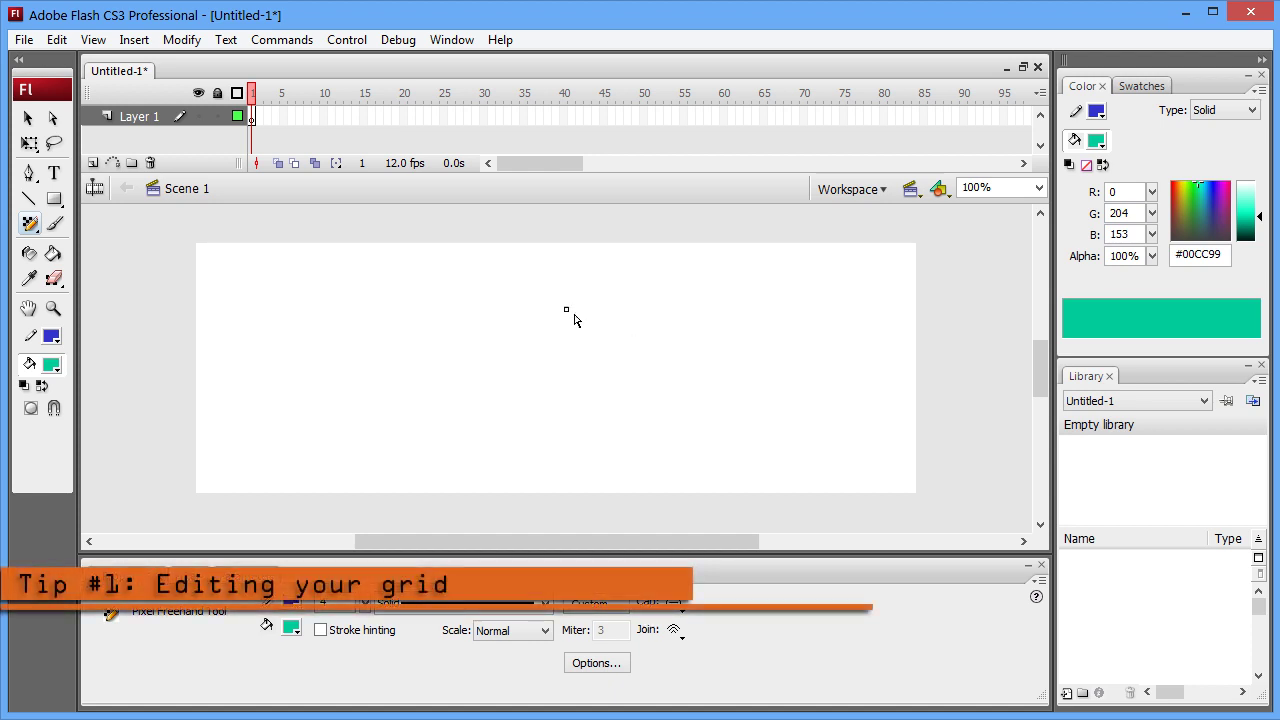
- Turn on Show grid with 5 px by 5 px spacing
click(93, 40)
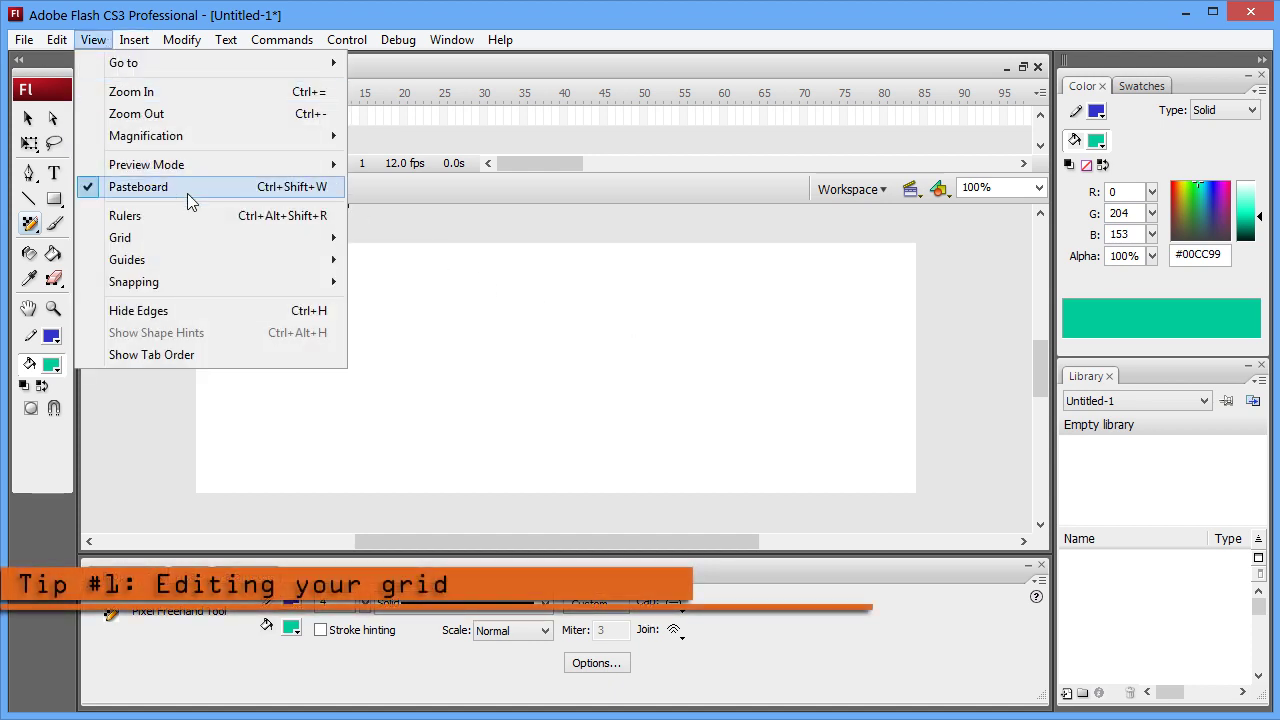
mouse_move(238, 244)
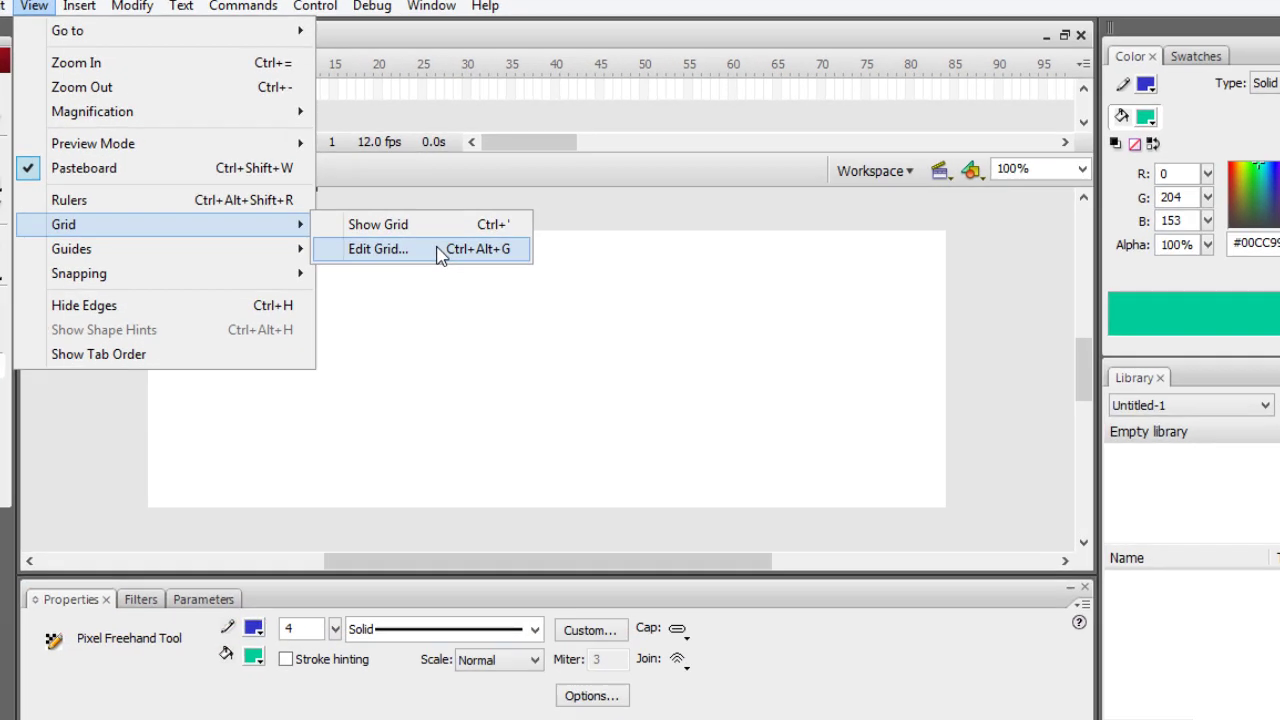
click(459, 262)
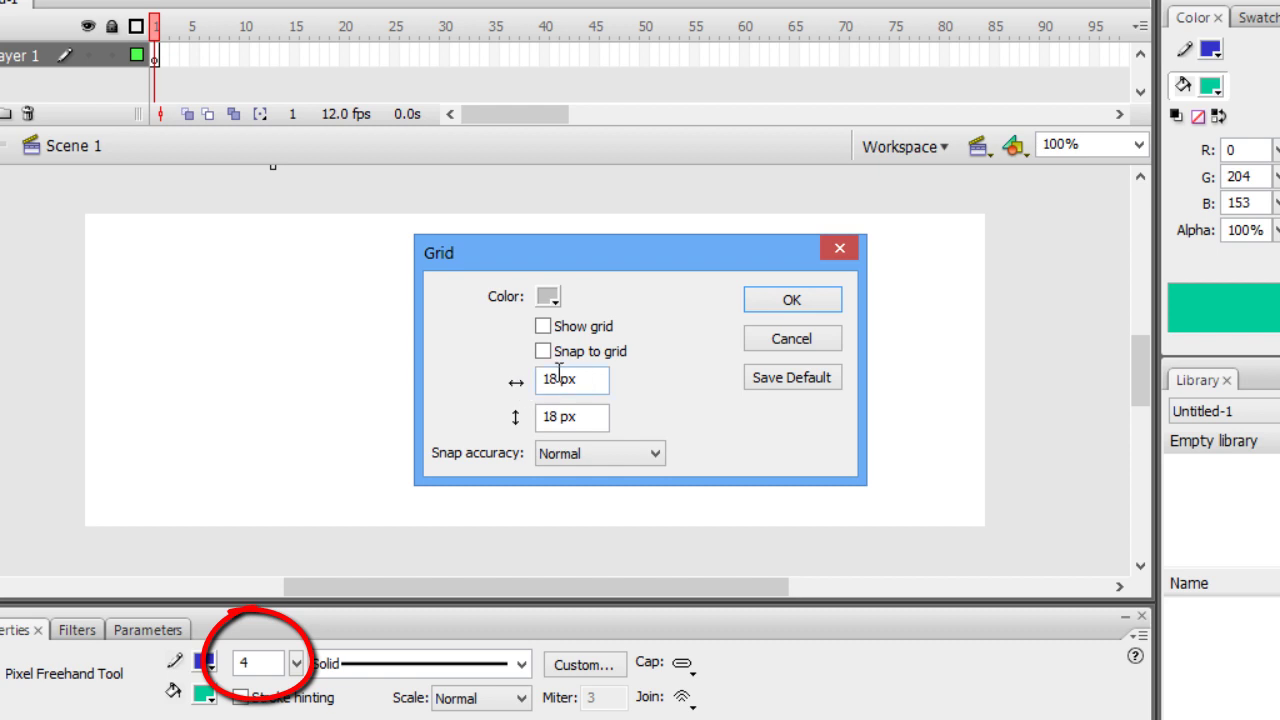
mouse_move(560, 380)
mouse_down()
mouse_move(538, 381)
mouse_move(538, 425)
mouse_up()
text(4)
text(4)
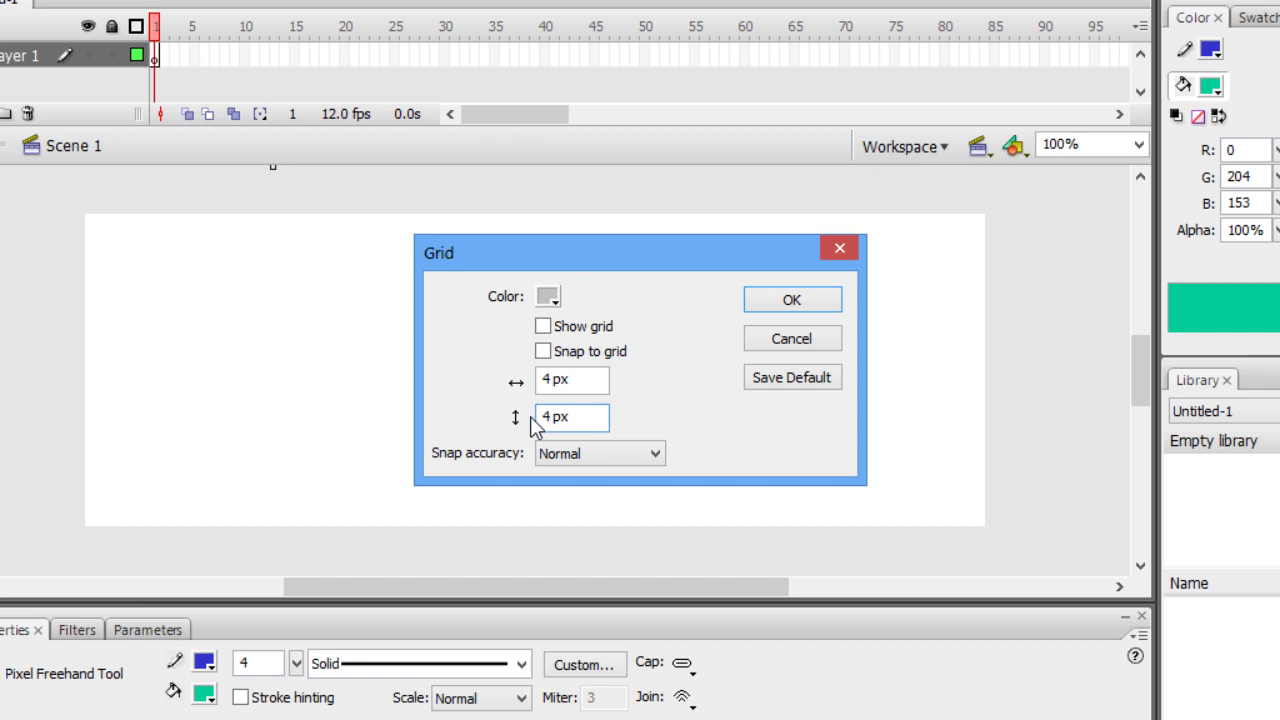
click(593, 328)
double_click(547, 380)
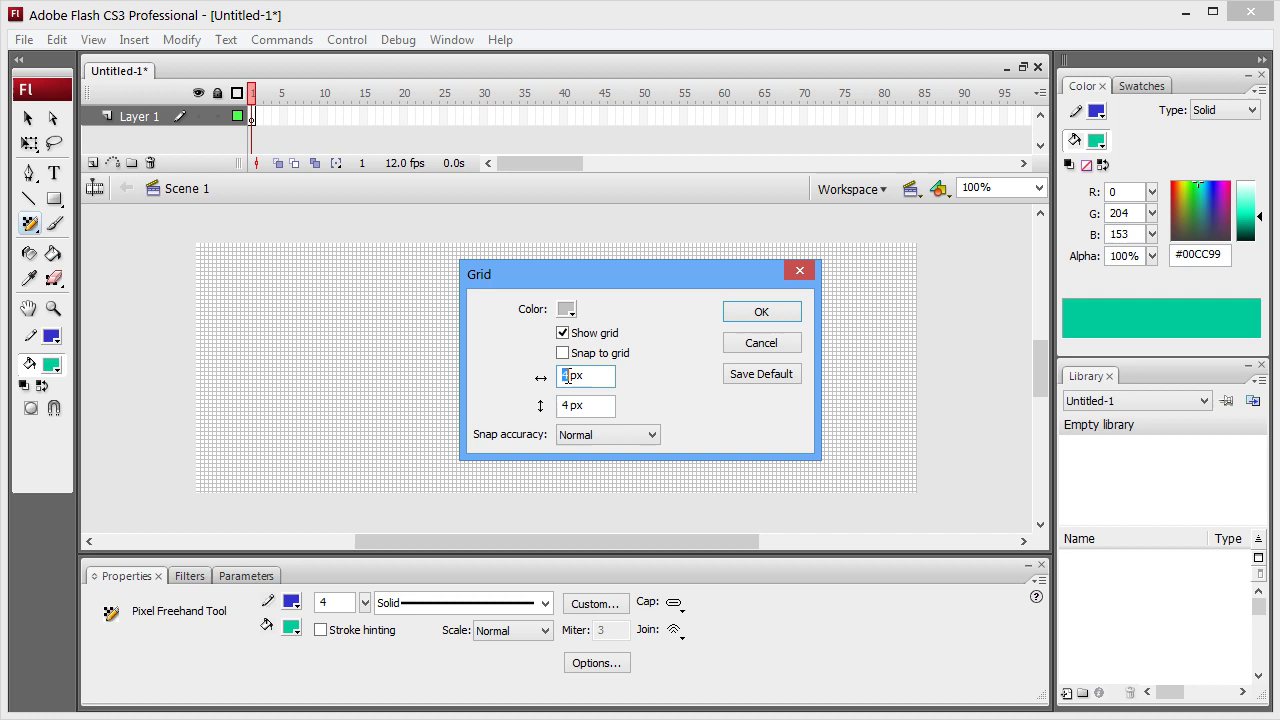
text(5)
double_click(568, 404)
text(5)
click(740, 318)
- Zoom the stage to 400% and draw a teal stroke of pixel cells across the grid
key(ctrl+4)
mouse_move(381, 307)
mouse_down()
mouse_move(404, 320)
mouse_move(505, 305)
mouse_move(505, 372)
mouse_move(590, 375)
mouse_up()
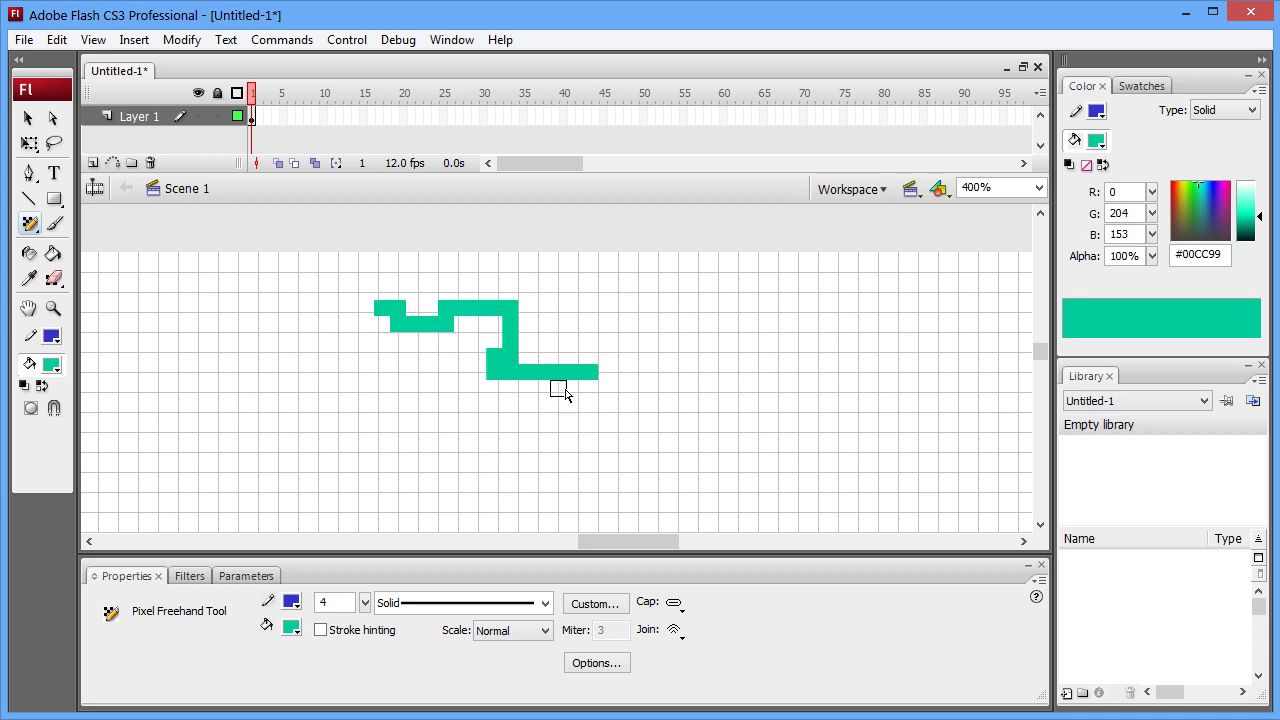
click(244, 120)
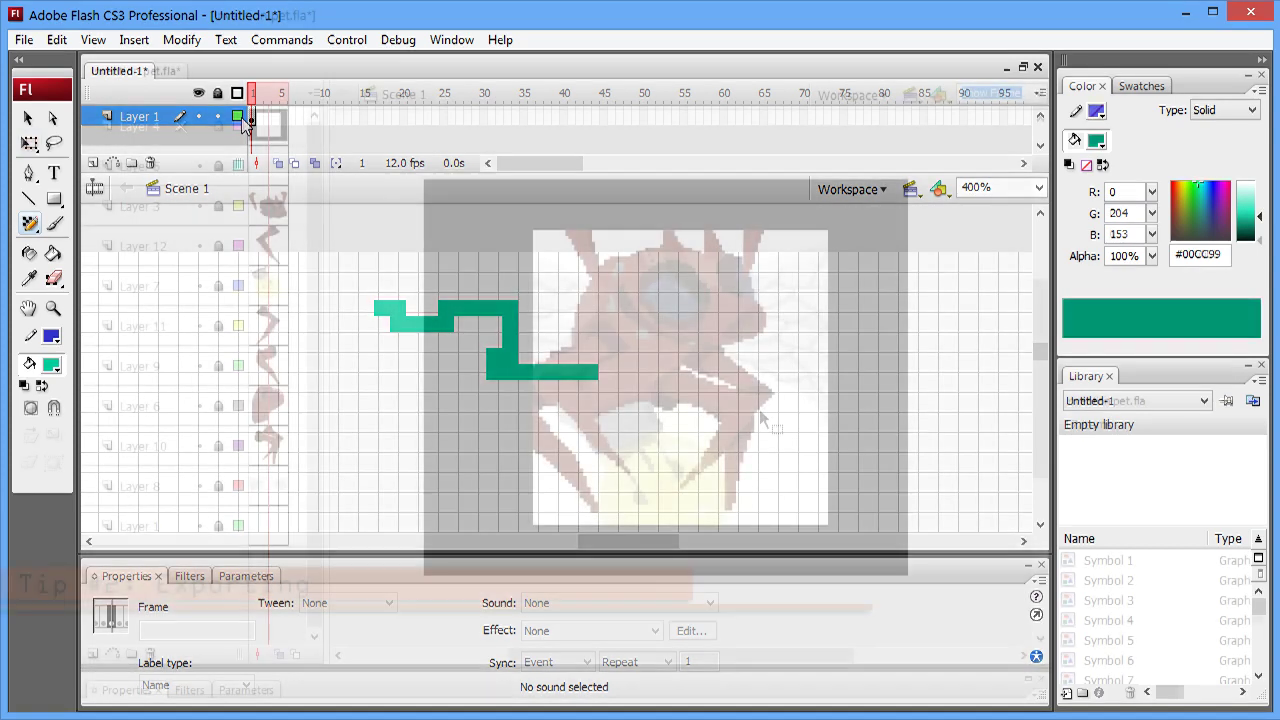
- Export the image as a PNG with 24 bit with alpha channel colour depth
click(24, 39)
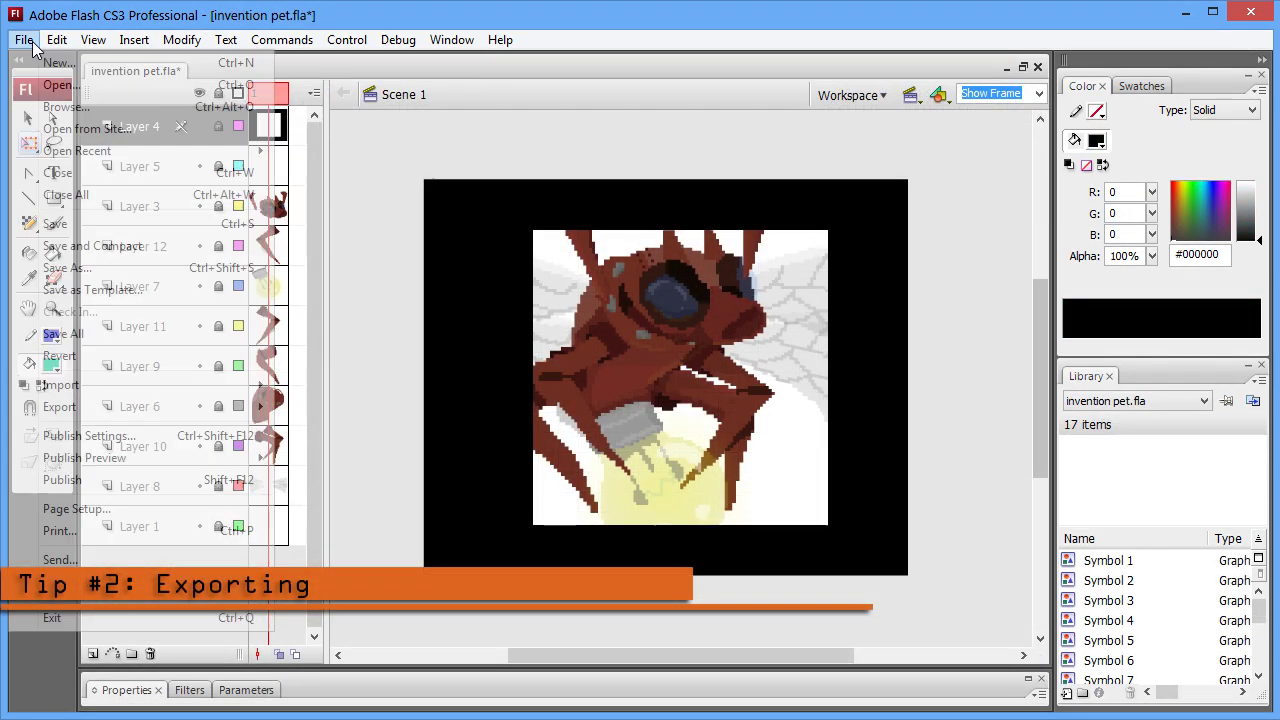
mouse_move(206, 406)
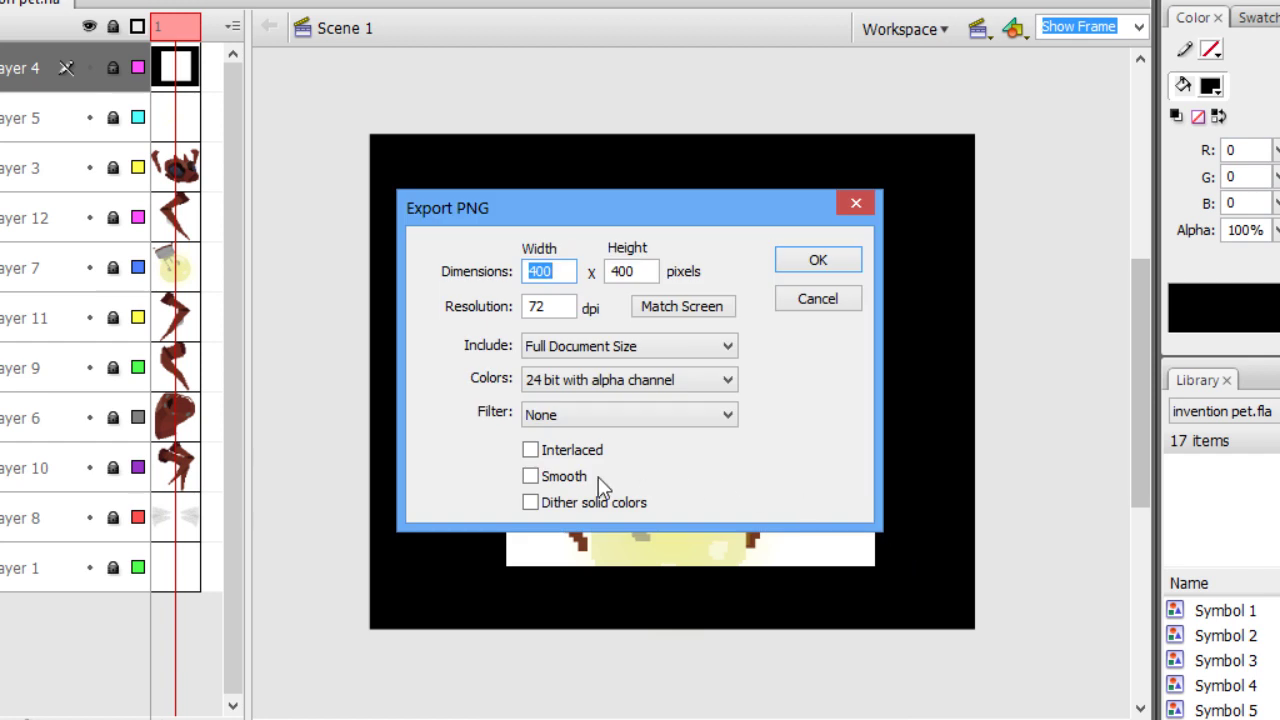
click(566, 478)
click(628, 390)
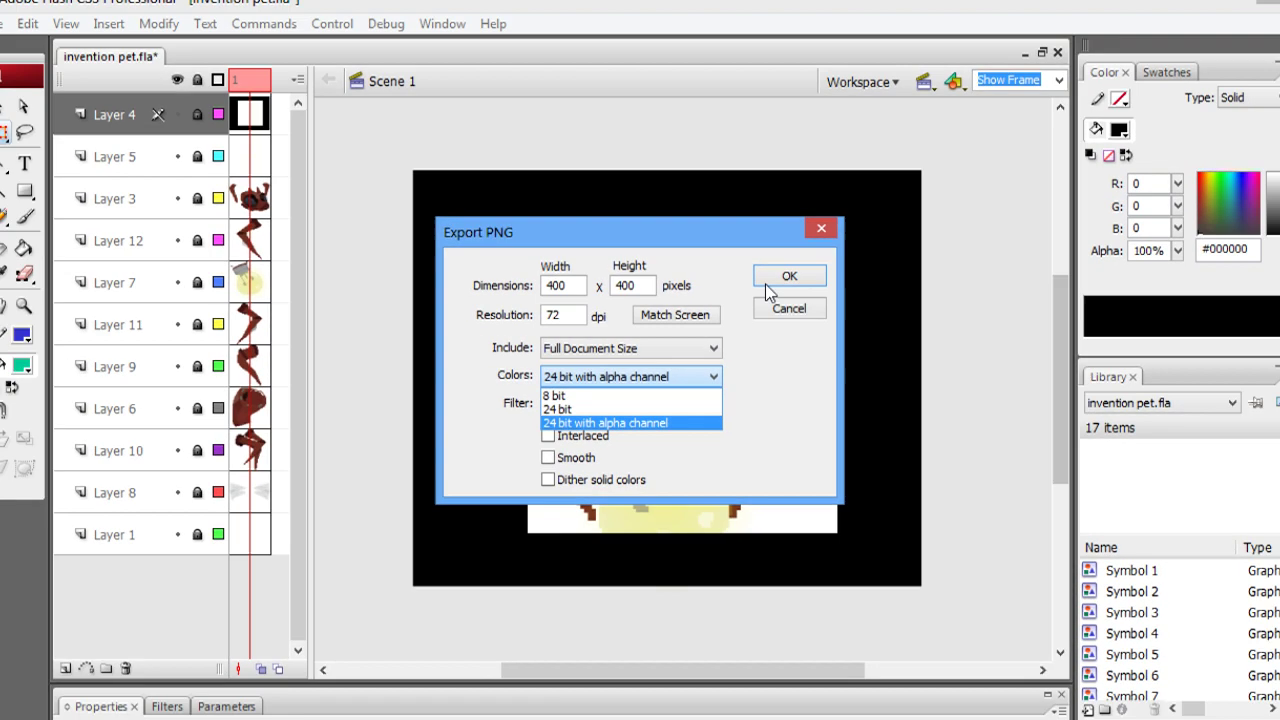
click(792, 279)
click(760, 287)
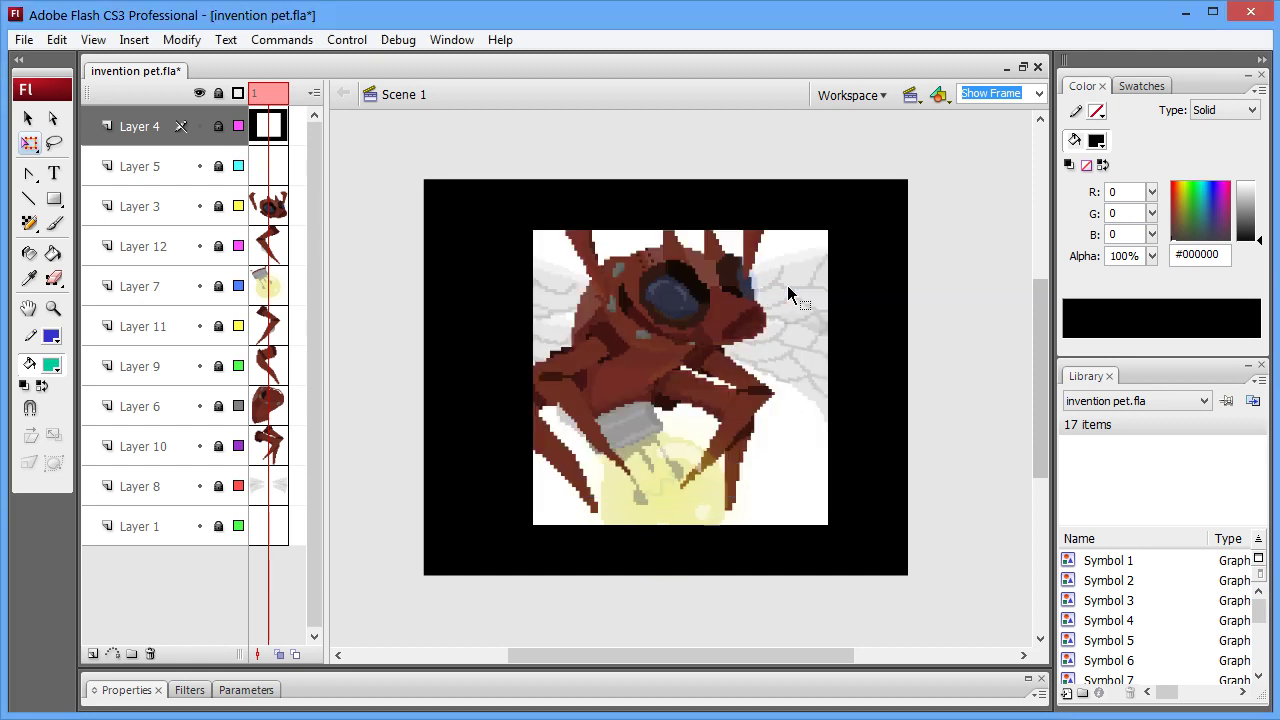
- Show the background colour choices in Document Properties
right_click(788, 287)
click(845, 540)
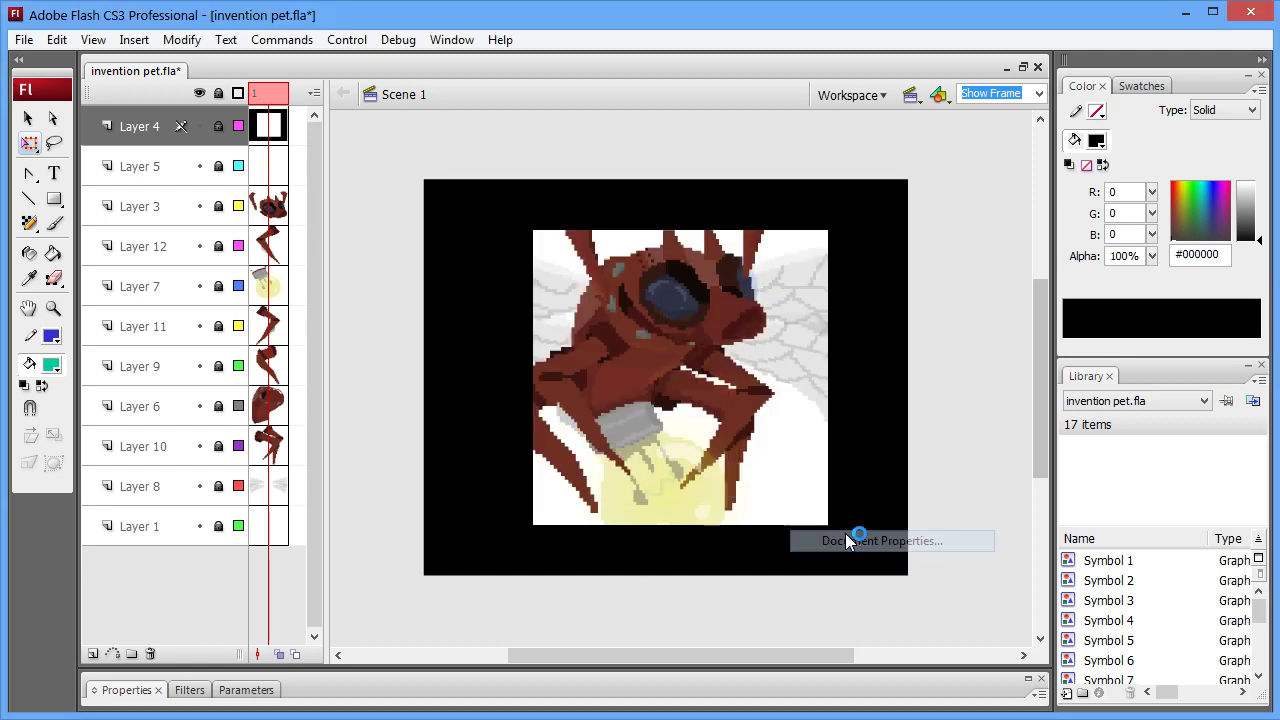
click(737, 492)
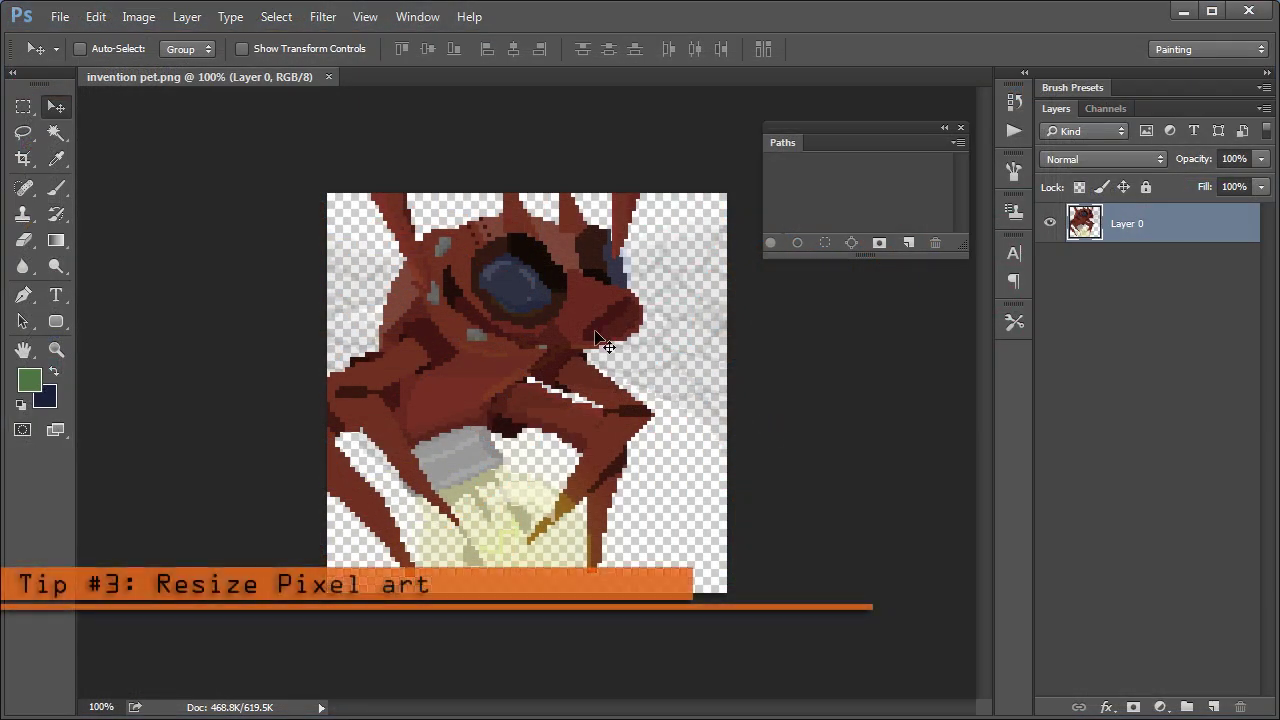
- Open Image Size for invention pet.png and link width and height at 400 × 400 px
click(145, 20)
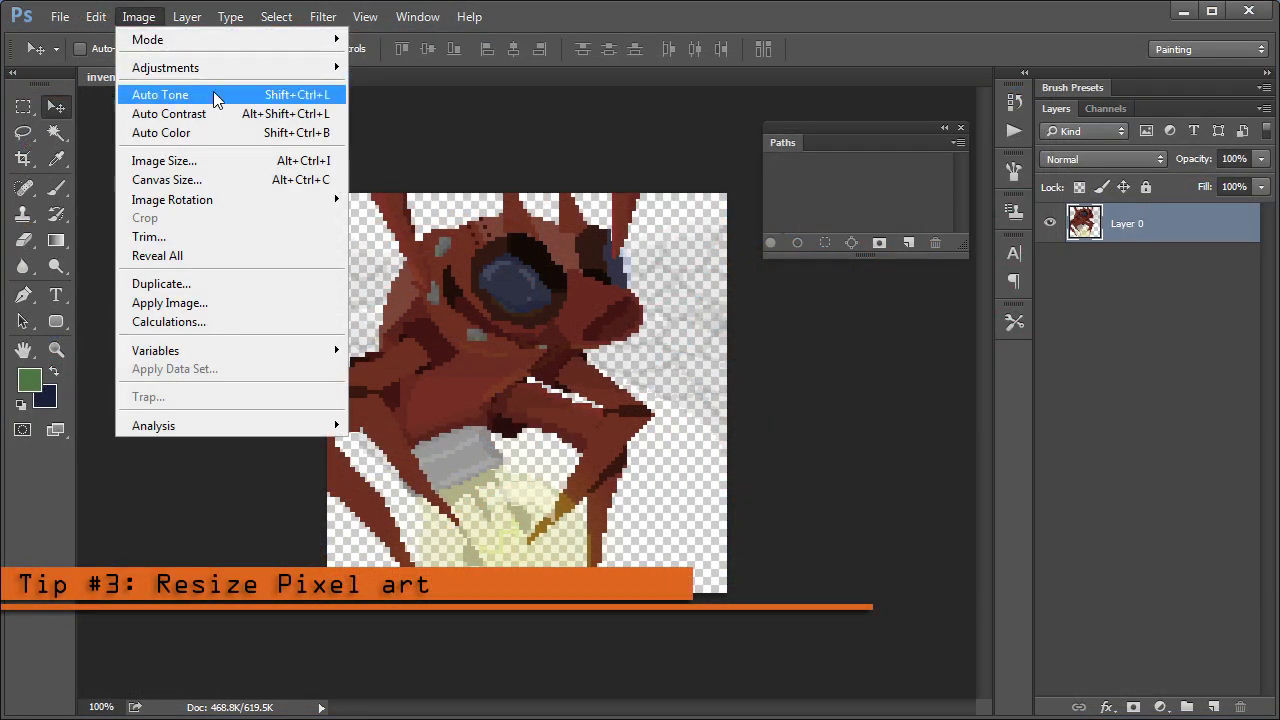
click(250, 161)
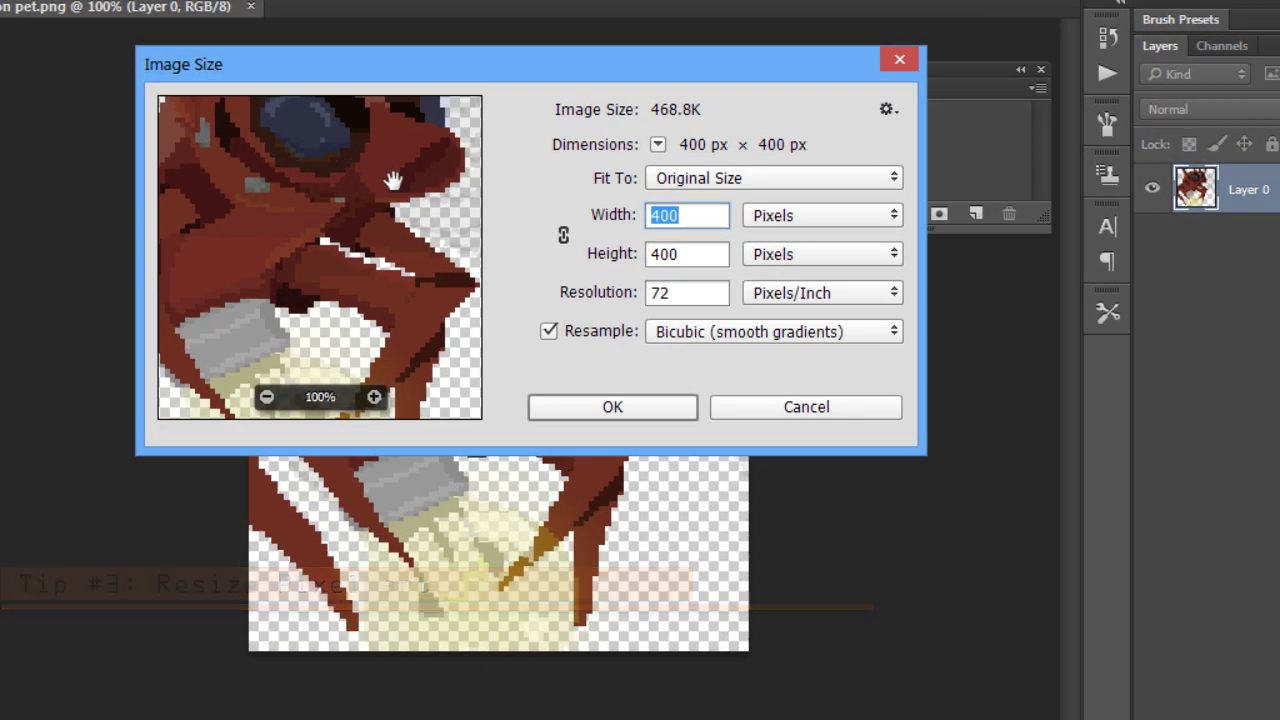
click(563, 235)
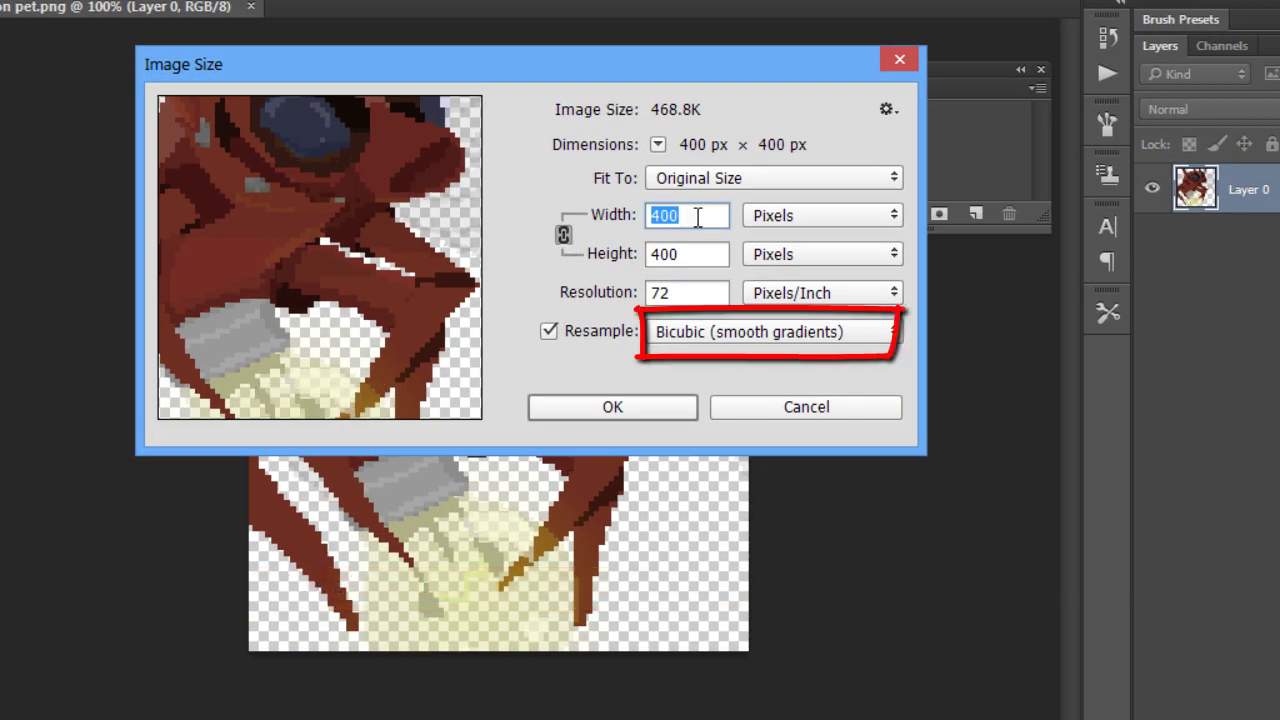